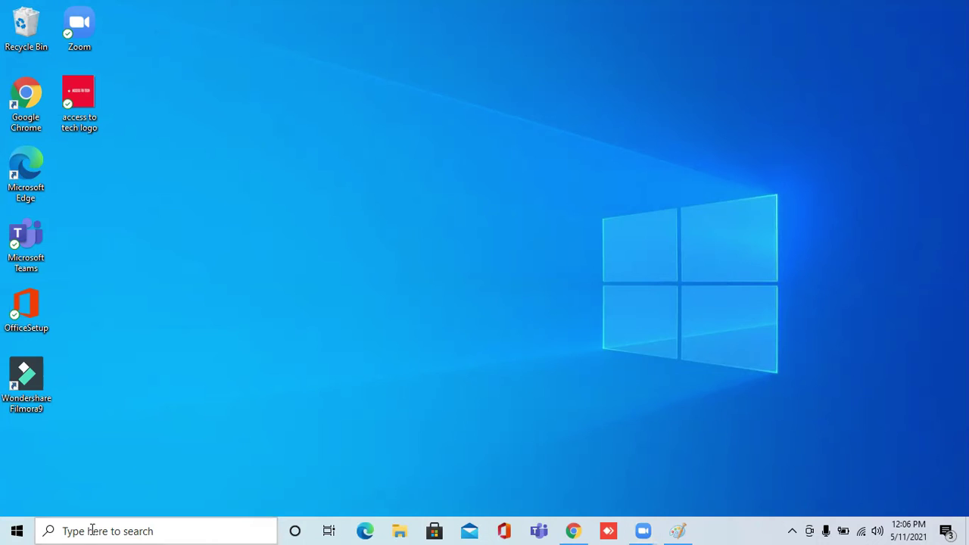
Step: Search Windows for 'paint' and launch the Paint app
{"action": "left_click", "coordinate": [92, 530]}
{"action": "type", "text": "p"}
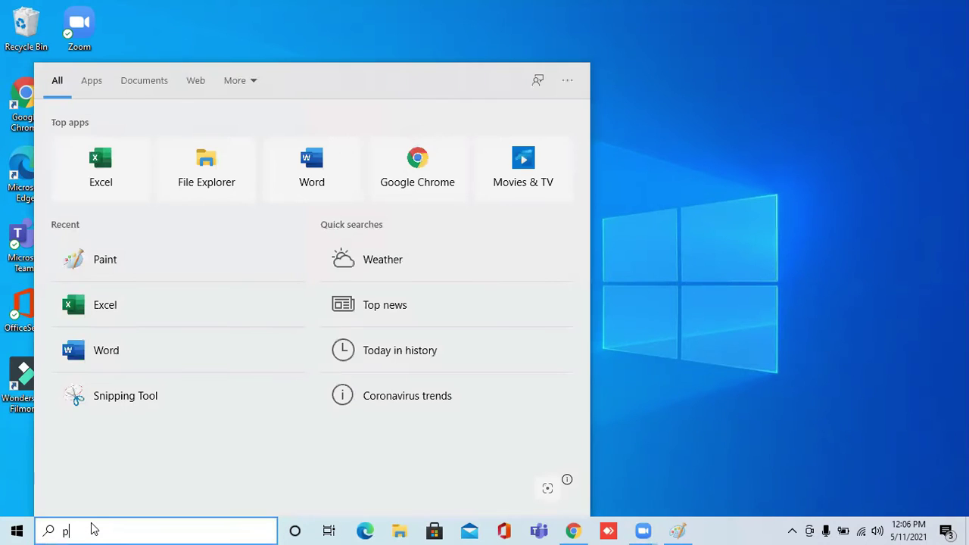
{"action": "type", "text": "aint"}
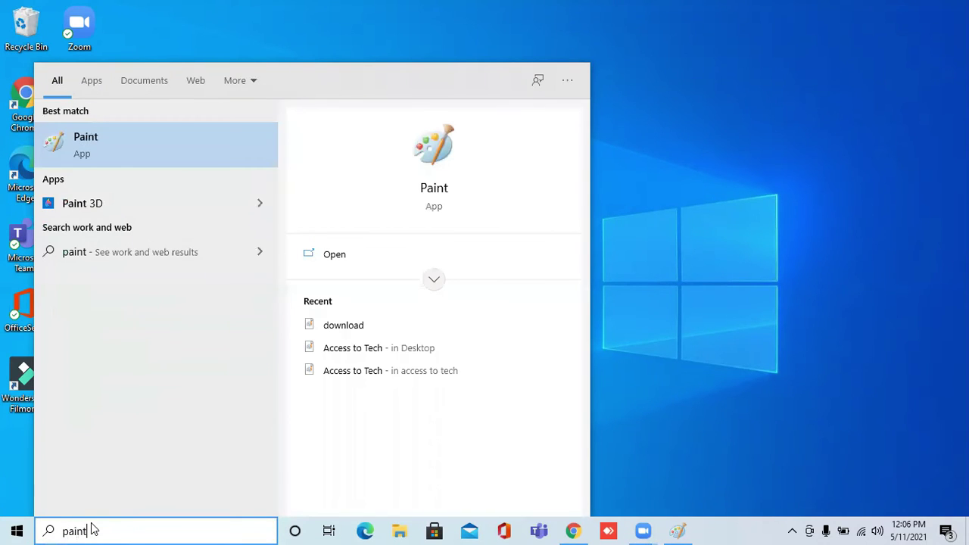
{"action": "left_click", "coordinate": [101, 141]}
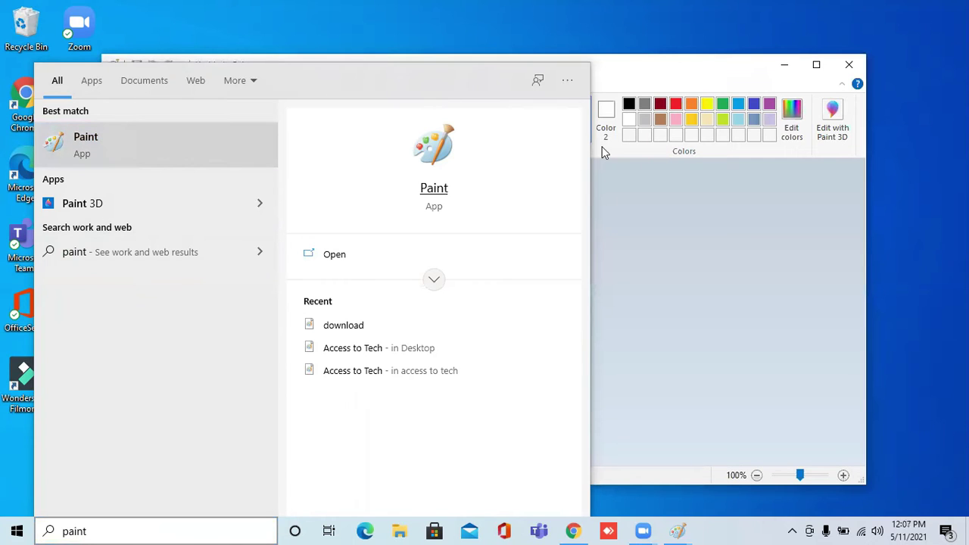
Step: Maximize Paint and stretch the blank canvas to 1360 × 590px
{"action": "left_click", "coordinate": [704, 250]}
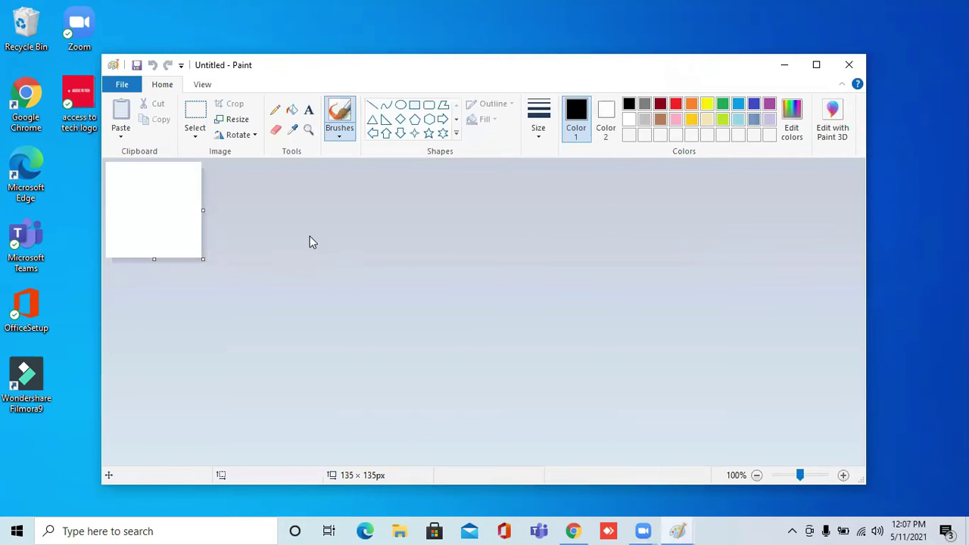
{"action": "left_click_drag", "start_coordinate": [205, 259], "coordinate": [876, 493]}
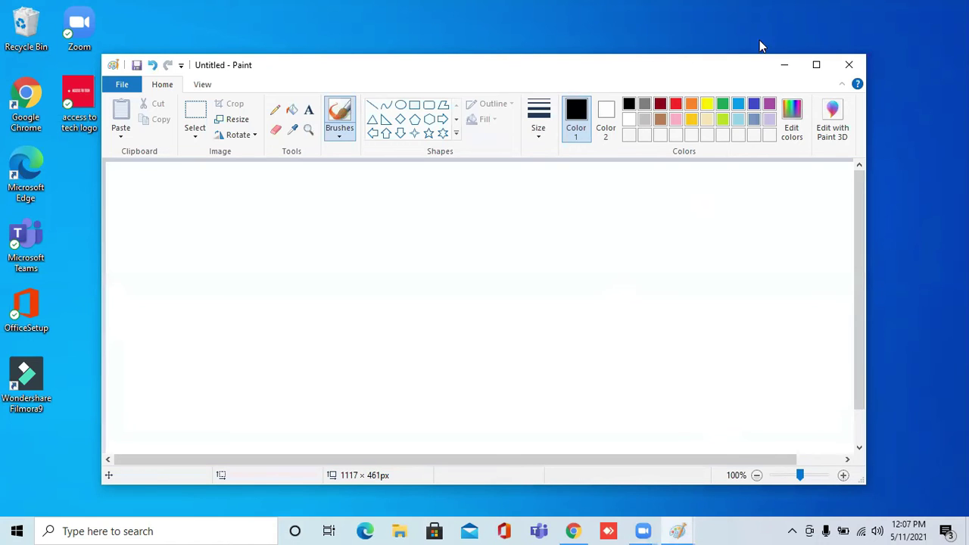
{"action": "left_click", "coordinate": [815, 65]}
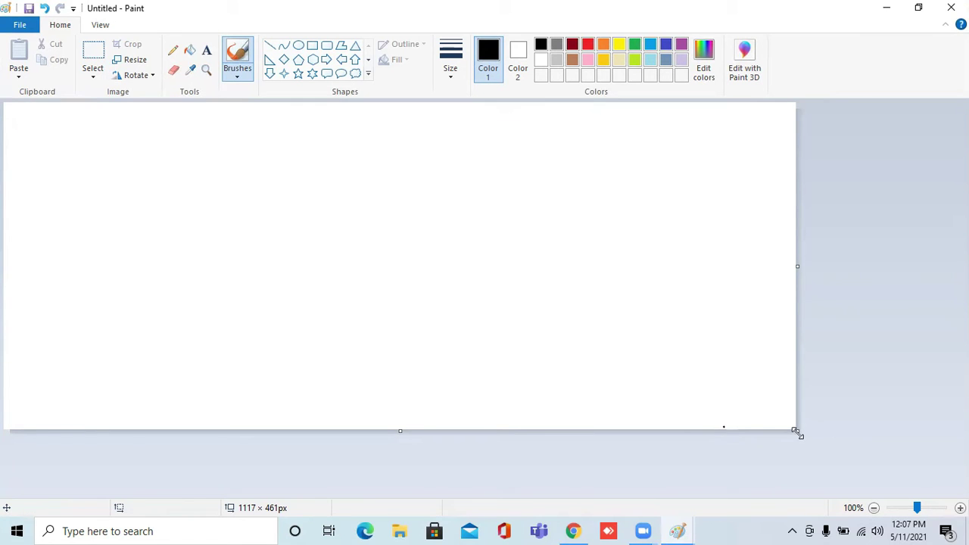
{"action": "left_click_drag", "start_coordinate": [796, 431], "coordinate": [812, 440]}
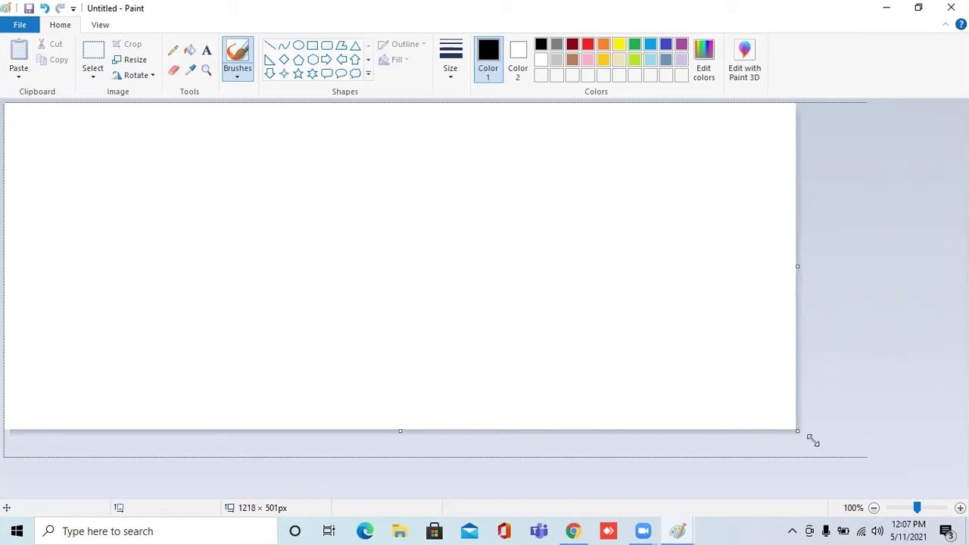
{"action": "mouse_move", "coordinate": [812, 441]}
{"action": "left_mouse_down"}
{"action": "mouse_move", "coordinate": [967, 490]}
{"action": "mouse_move", "coordinate": [614, 331]}
{"action": "mouse_move", "coordinate": [968, 499]}
{"action": "left_mouse_up"}
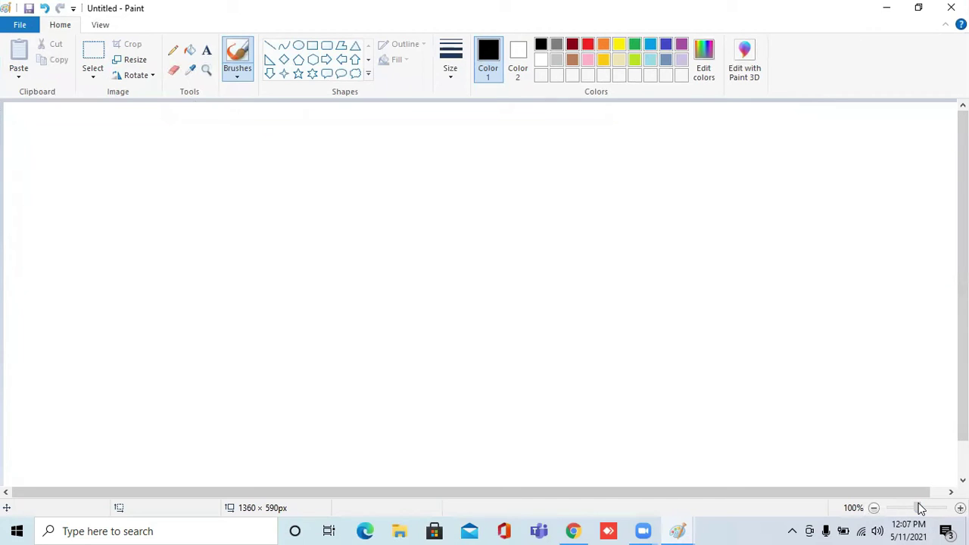
{"action": "mouse_move", "coordinate": [917, 508]}
{"action": "left_mouse_down"}
{"action": "mouse_move", "coordinate": [942, 508]}
{"action": "mouse_move", "coordinate": [924, 509]}
{"action": "left_mouse_up"}
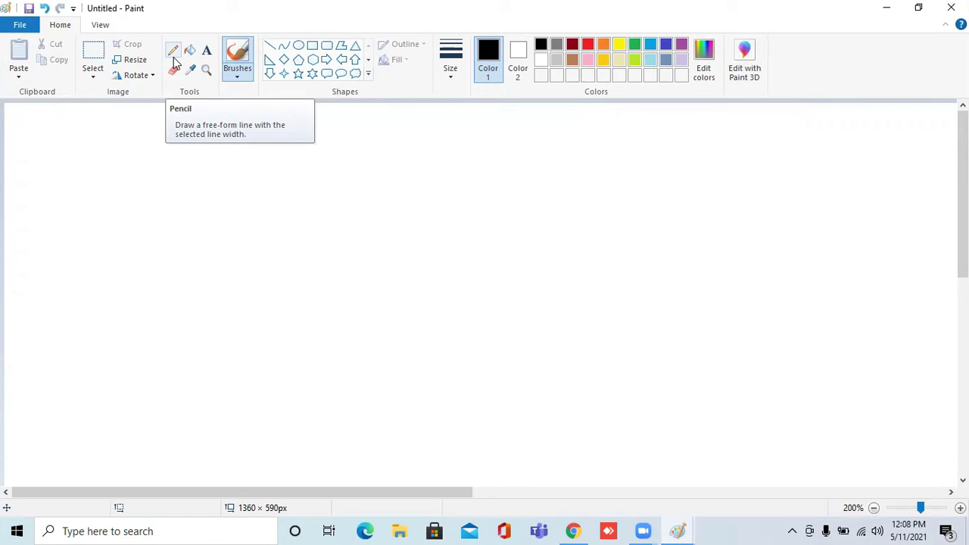
Step: Expand the Shapes gallery to show every shape, including heart and lightning bolt
{"action": "left_click", "coordinate": [174, 62]}
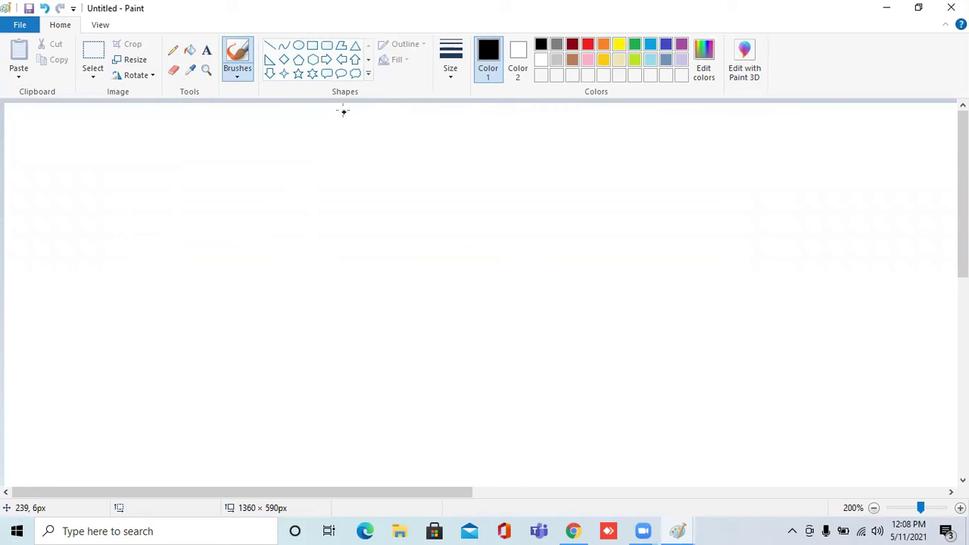
{"action": "left_click", "coordinate": [369, 76]}
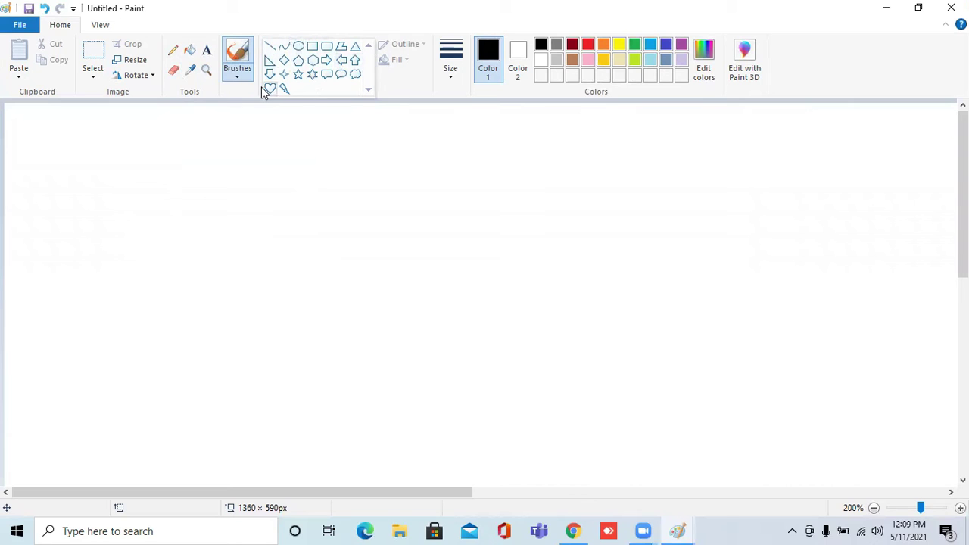
Step: Draw a black oval outline about 203 × 220px for the face
{"action": "left_click", "coordinate": [299, 48]}
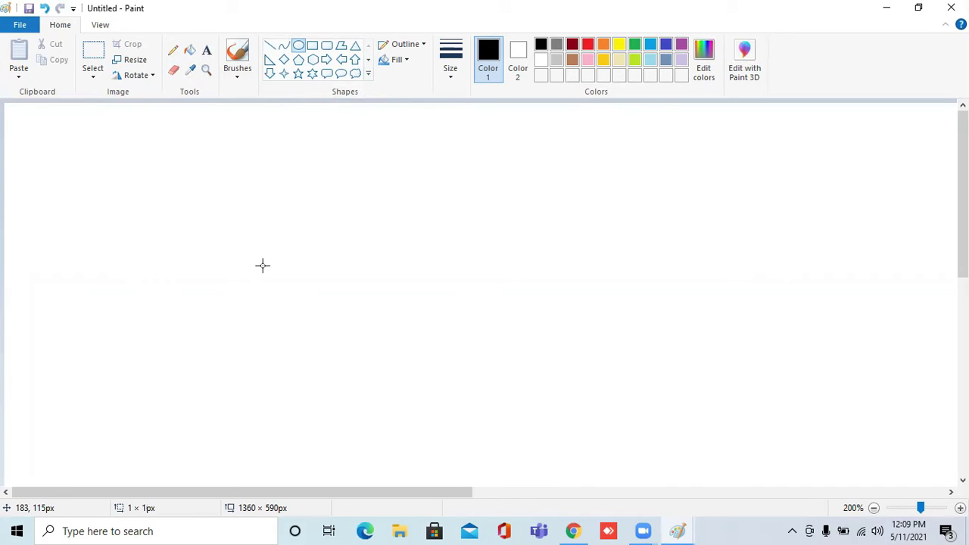
{"action": "mouse_move", "coordinate": [261, 268]}
{"action": "left_mouse_down"}
{"action": "mouse_move", "coordinate": [388, 186]}
{"action": "mouse_move", "coordinate": [398, 110]}
{"action": "left_mouse_up"}
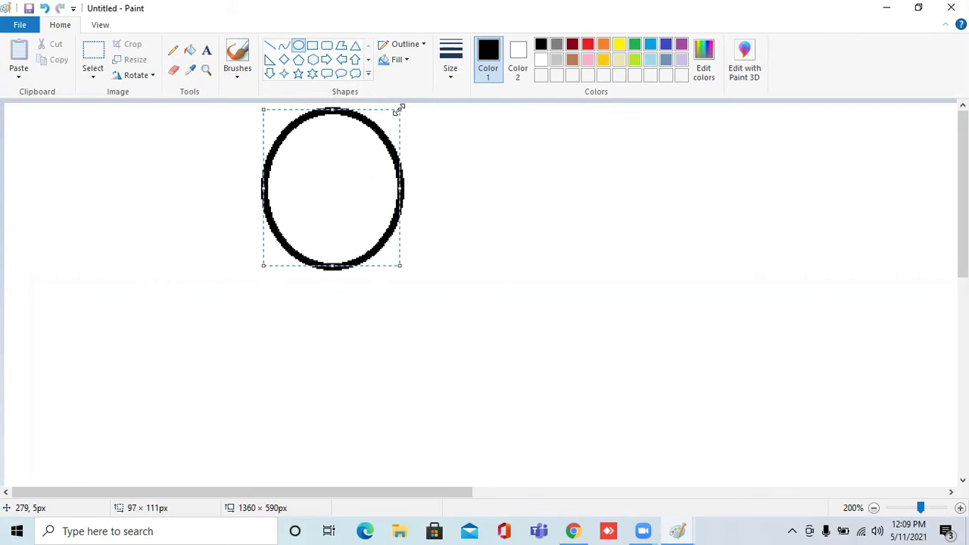
{"action": "mouse_move", "coordinate": [400, 266]}
{"action": "left_mouse_down"}
{"action": "mouse_move", "coordinate": [521, 374]}
{"action": "mouse_move", "coordinate": [551, 421]}
{"action": "left_mouse_up"}
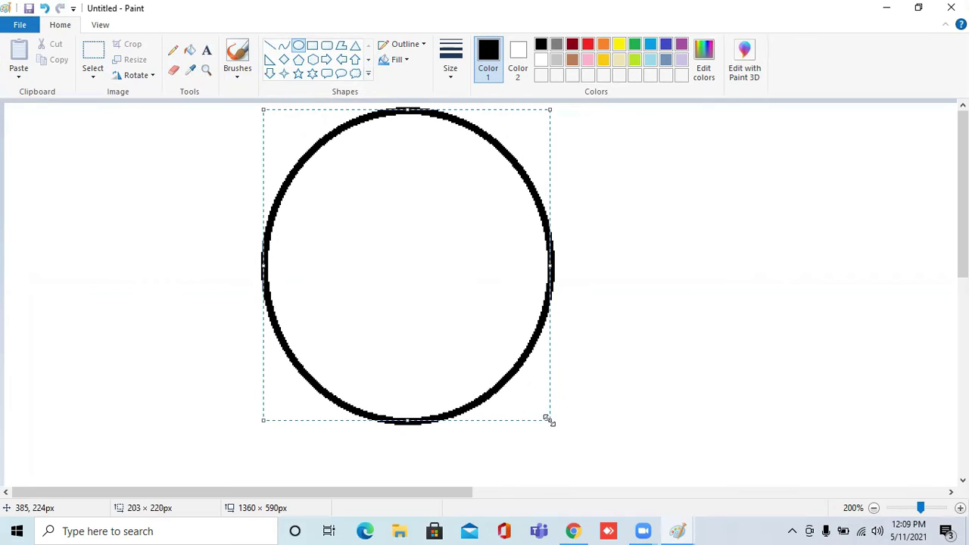
{"action": "left_click", "coordinate": [658, 204]}
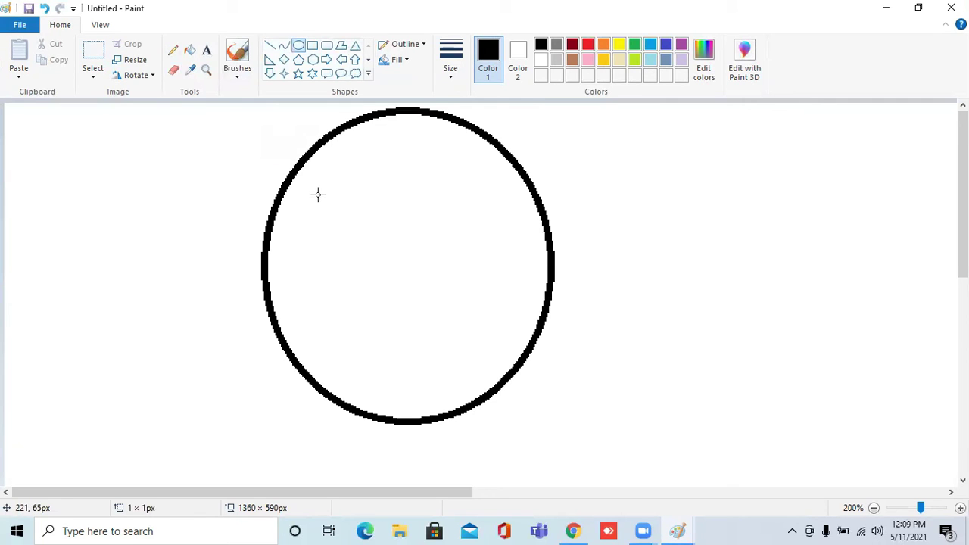
Step: Draw left and right small oval eyes in the face's upper half
{"action": "left_click_drag", "start_coordinate": [316, 193], "coordinate": [348, 260]}
{"action": "left_click_drag", "start_coordinate": [466, 198], "coordinate": [496, 258]}
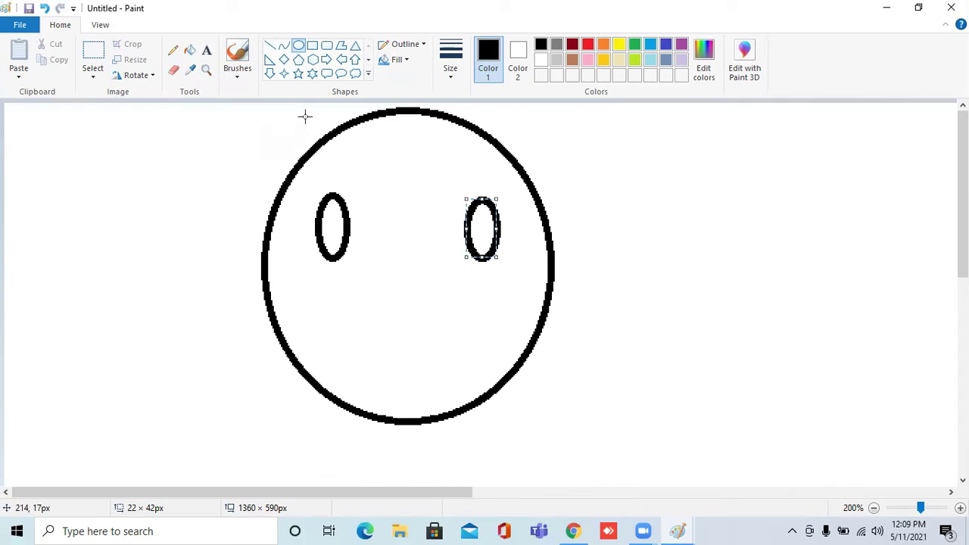
Step: Draw a Curve line under the eyes and bend it into a 98 × 39px smile
{"action": "left_click", "coordinate": [284, 48]}
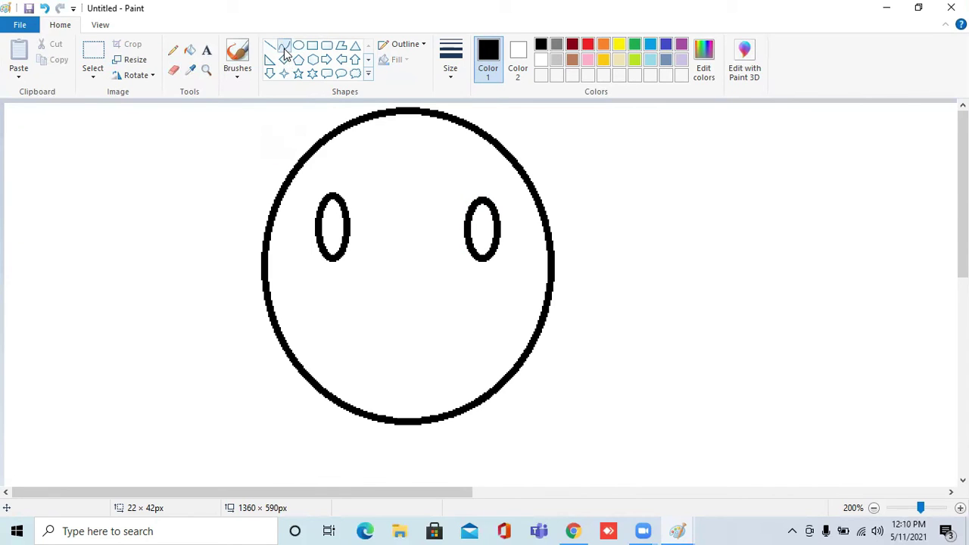
{"action": "left_click", "coordinate": [339, 316]}
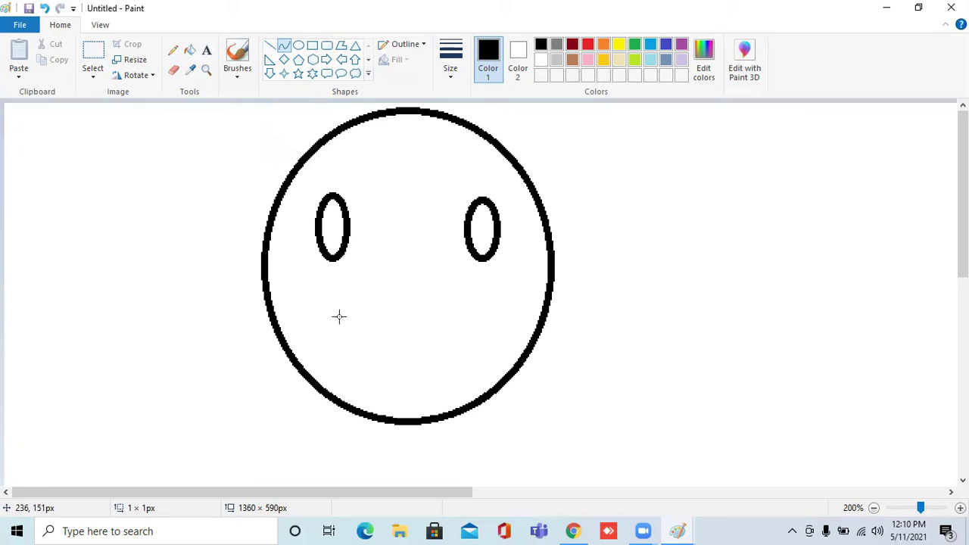
{"action": "left_click_drag", "start_coordinate": [339, 317], "coordinate": [474, 317]}
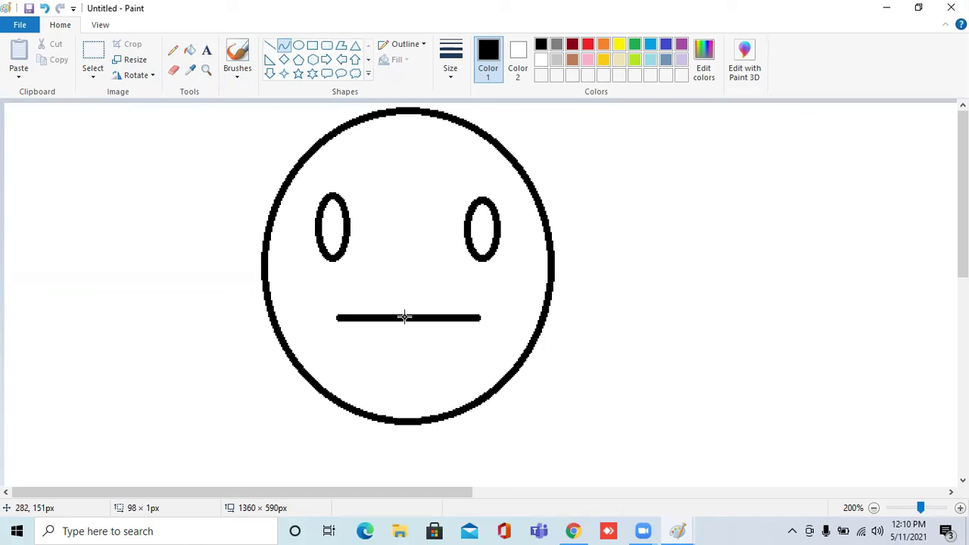
{"action": "left_click_drag", "start_coordinate": [405, 317], "coordinate": [407, 370]}
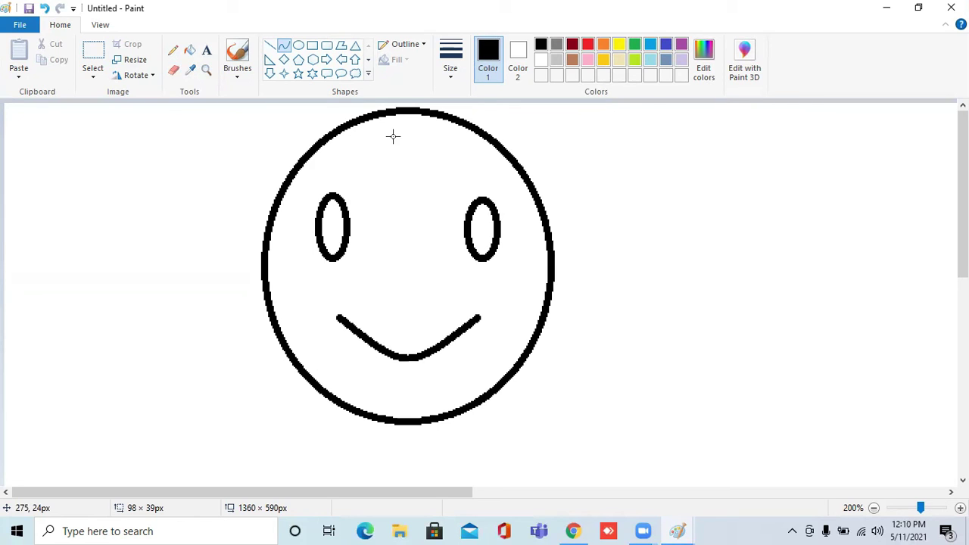
Step: Flood-fill both eyes black and the face yellow
{"action": "left_click", "coordinate": [190, 53]}
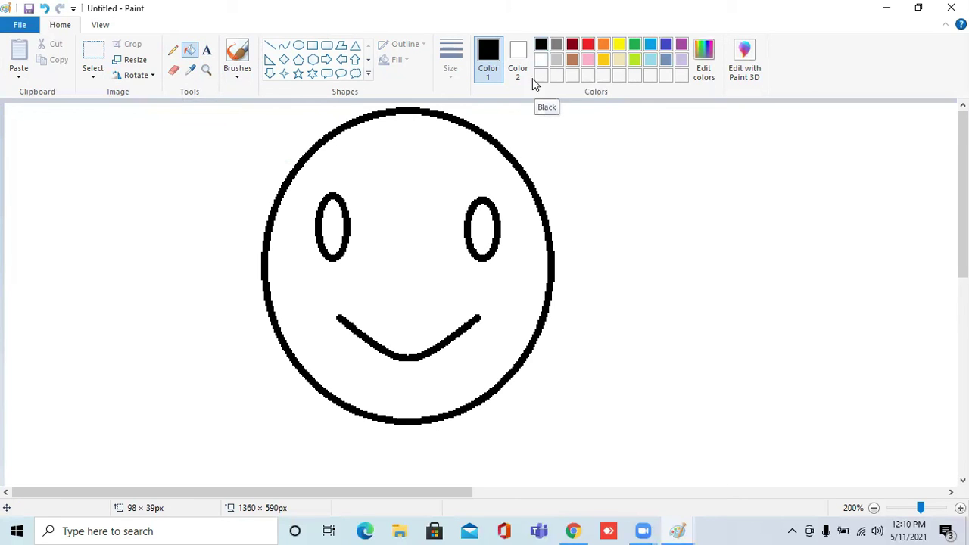
{"action": "left_click", "coordinate": [489, 221]}
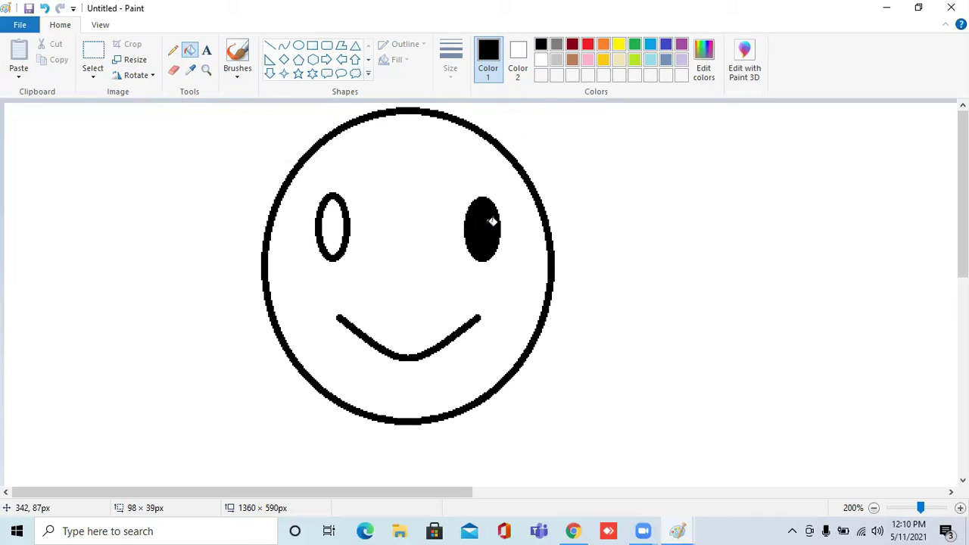
{"action": "left_click", "coordinate": [336, 221]}
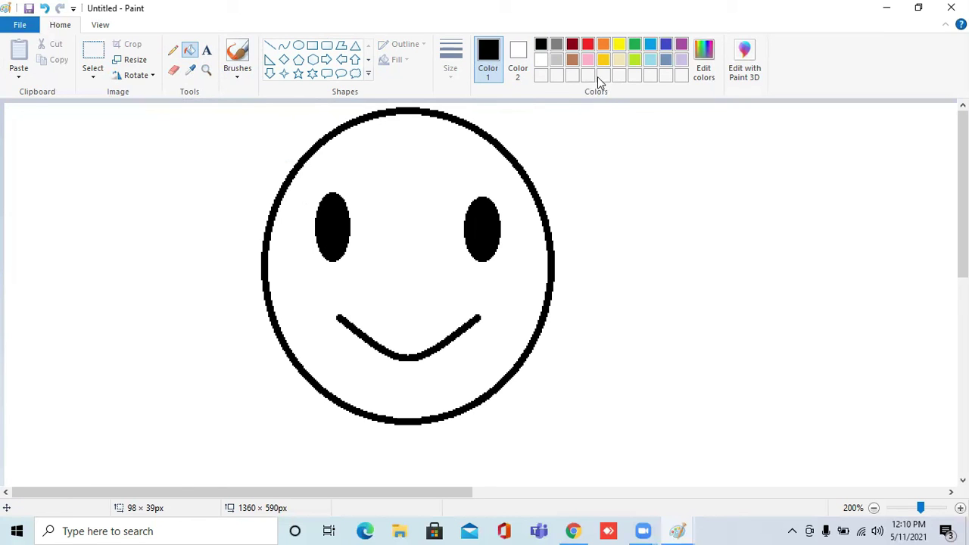
{"action": "left_click", "coordinate": [619, 44]}
{"action": "left_click", "coordinate": [454, 165]}
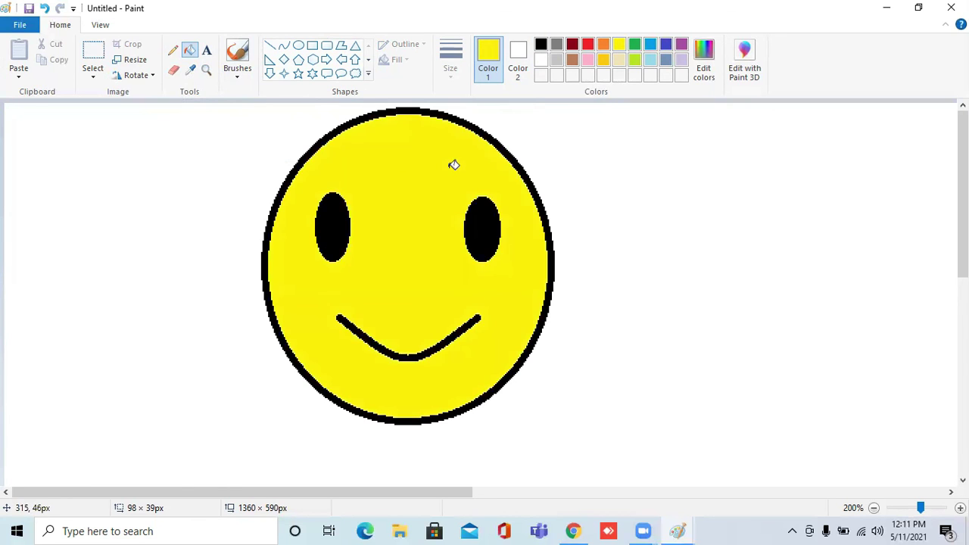